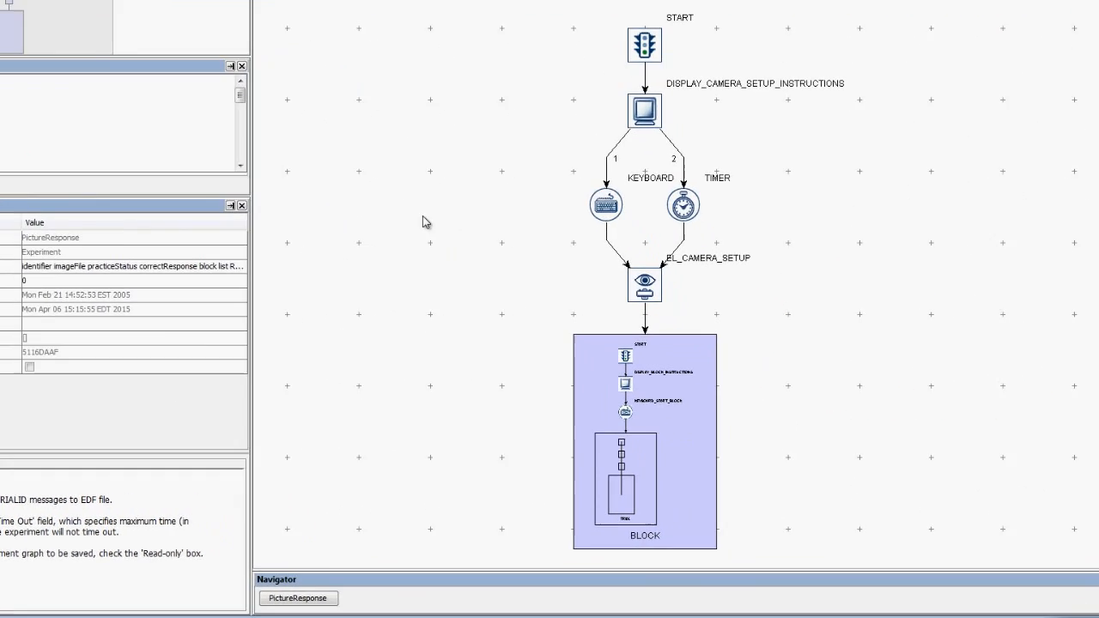
Open the RECORDING sequence nested in the TRIAL sequence of BLOCK.
{"action": "double_click", "coordinate": [482, 320]}
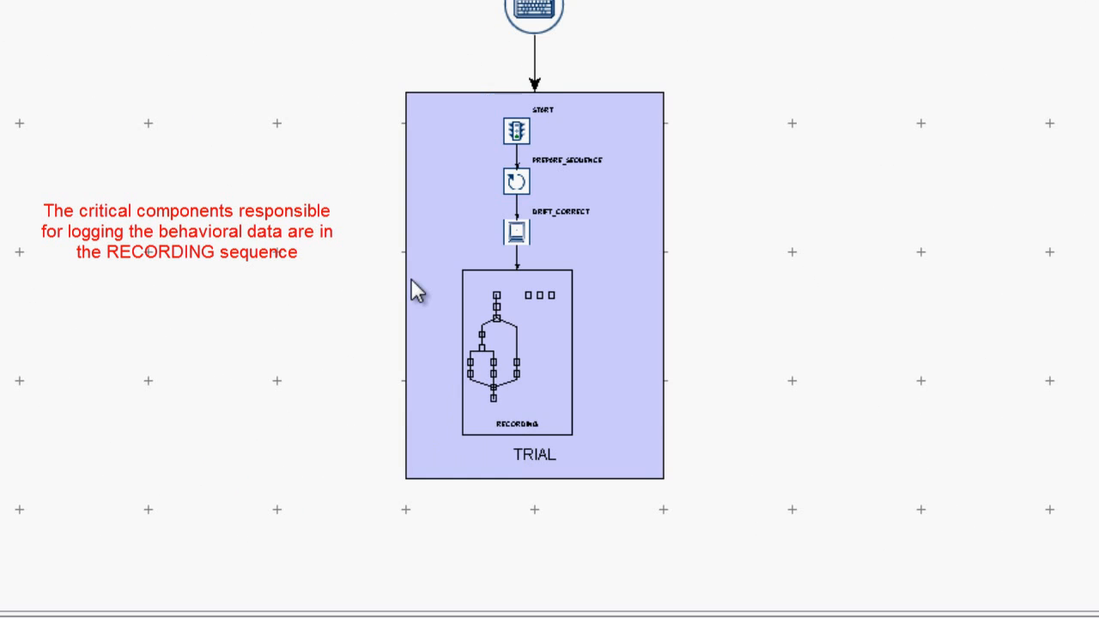
{"action": "double_click", "coordinate": [463, 276]}
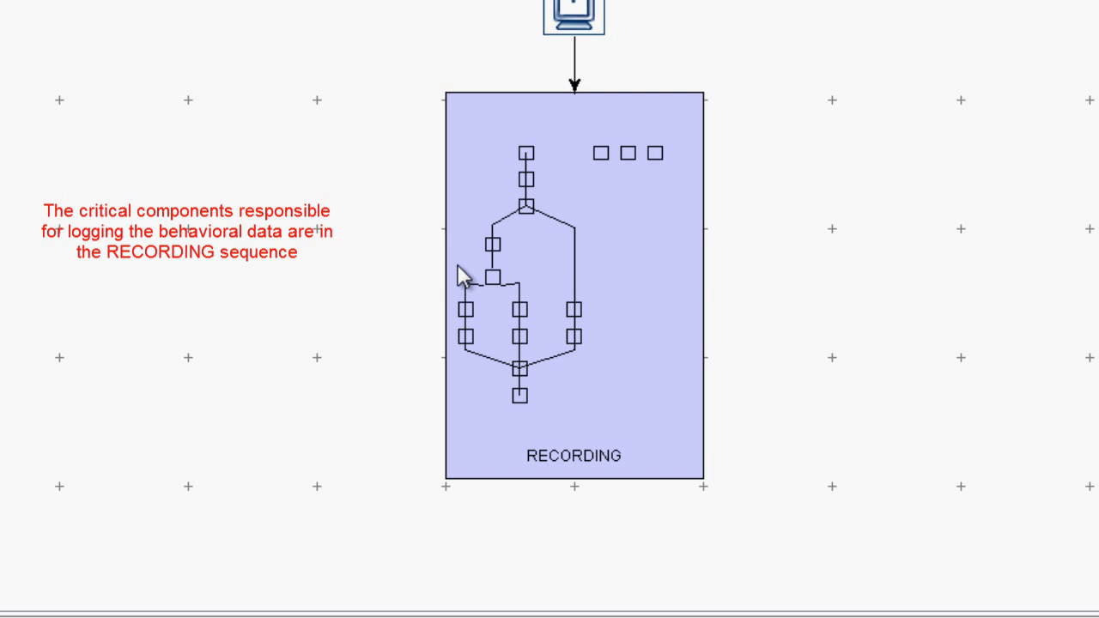
{"action": "double_click", "coordinate": [600, 253]}
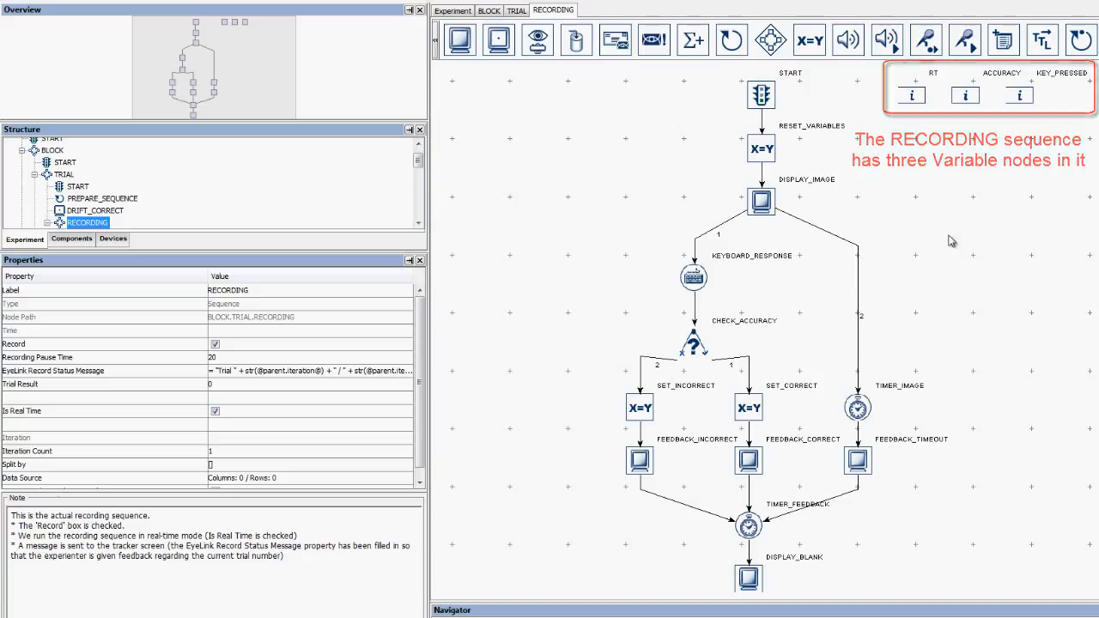
Inspect the properties of the RT, ACCURACY and KEY_PRESSED variable nodes, checking each one's type and value.
{"action": "left_click", "coordinate": [913, 100]}
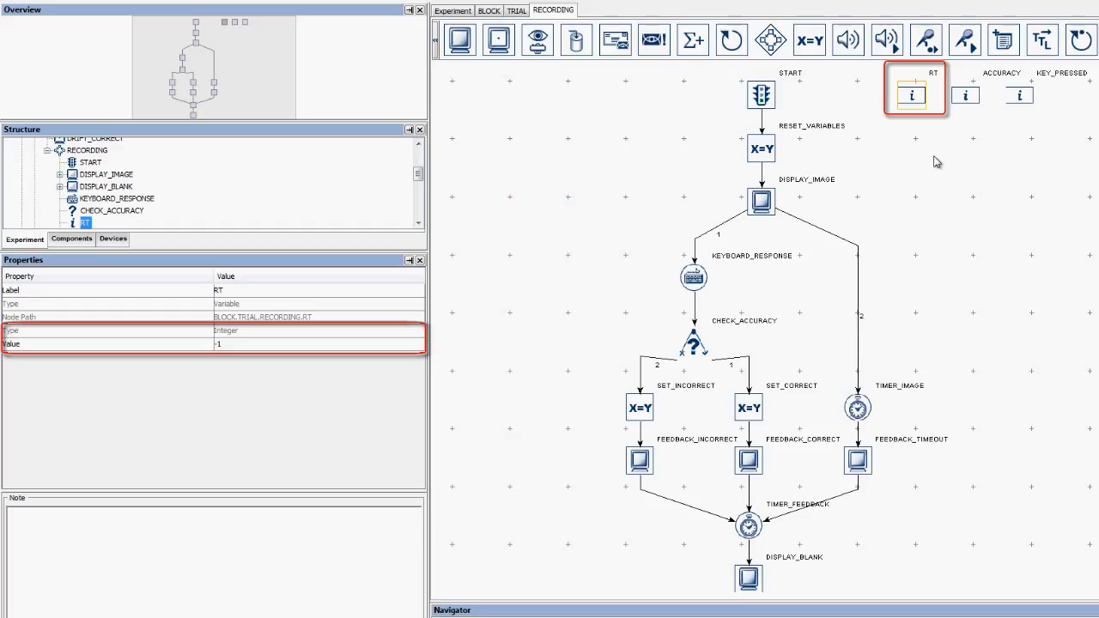
{"action": "left_click", "coordinate": [968, 101]}
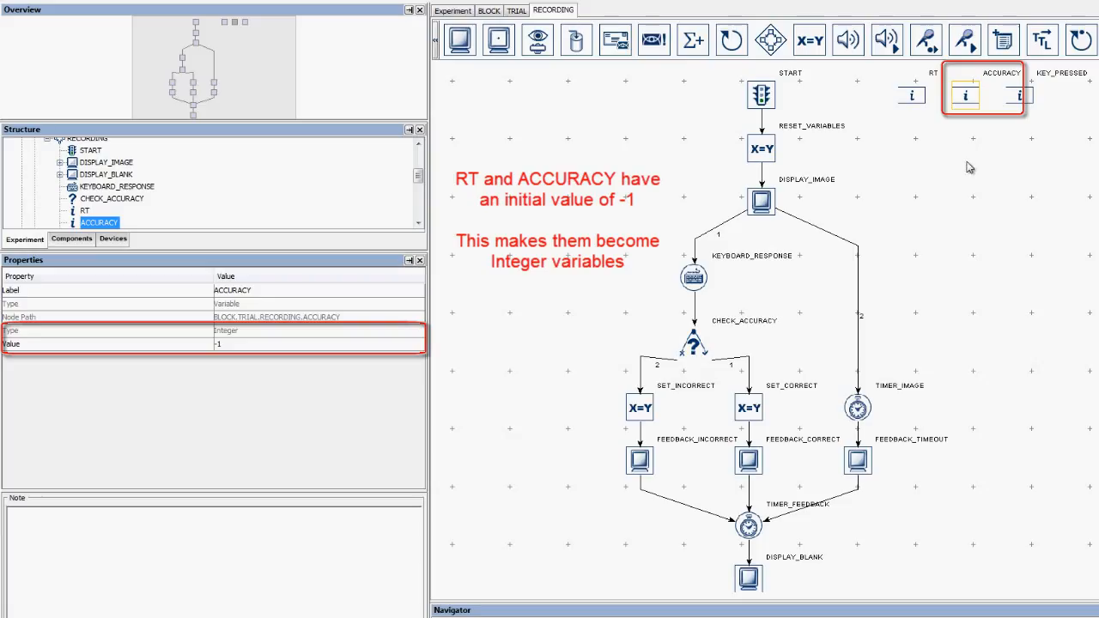
{"action": "left_click", "coordinate": [1019, 97]}
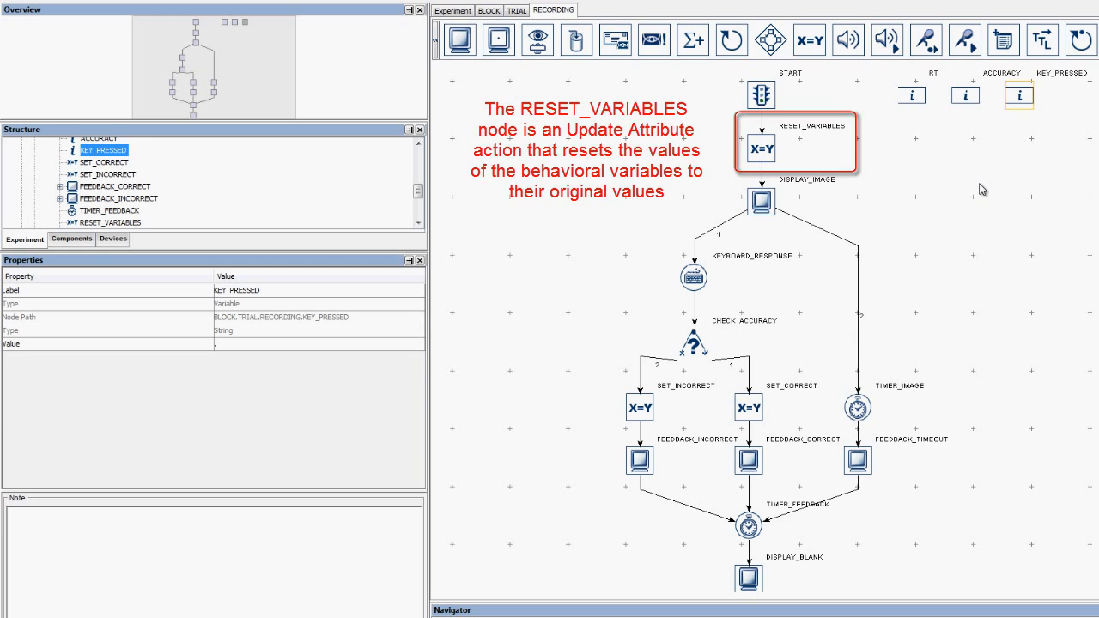
{"action": "left_click", "coordinate": [772, 154]}
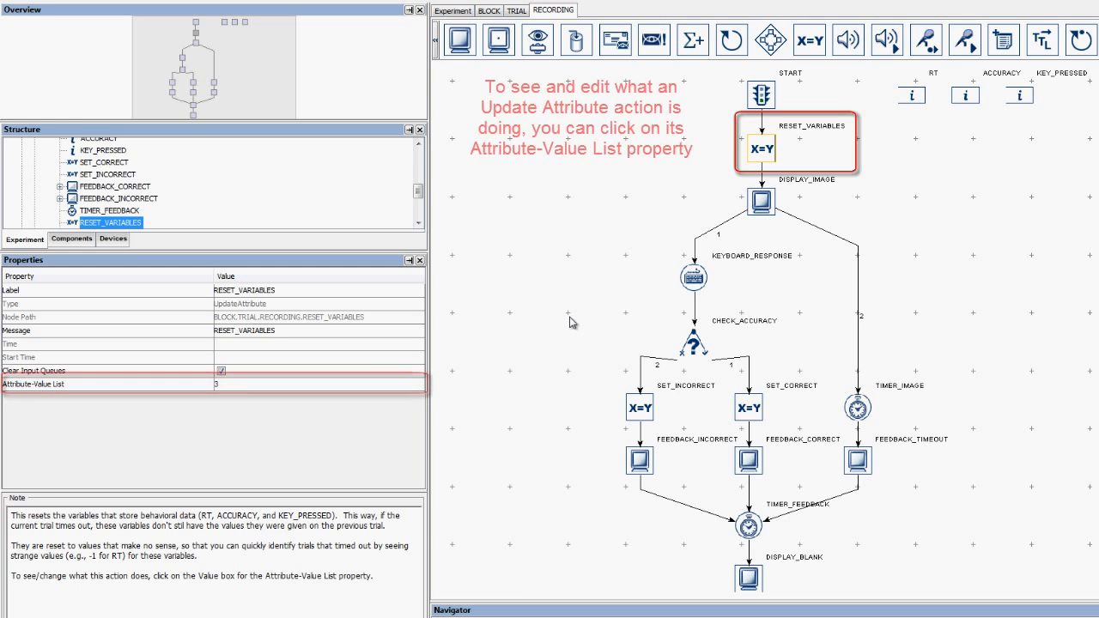
{"action": "left_click", "coordinate": [345, 386]}
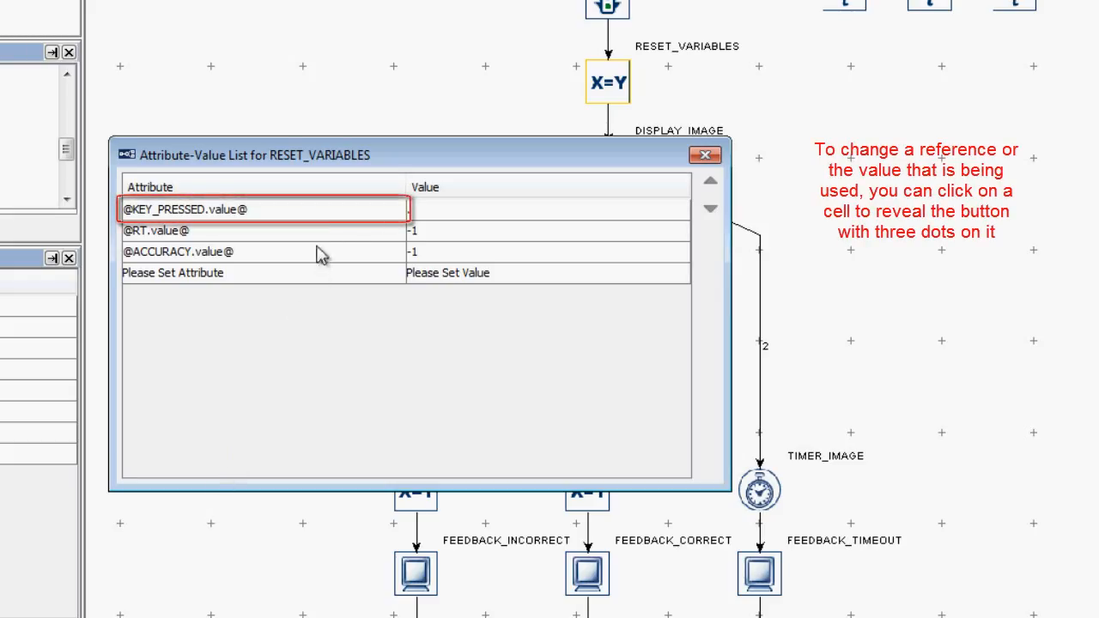
{"action": "left_click", "coordinate": [318, 214]}
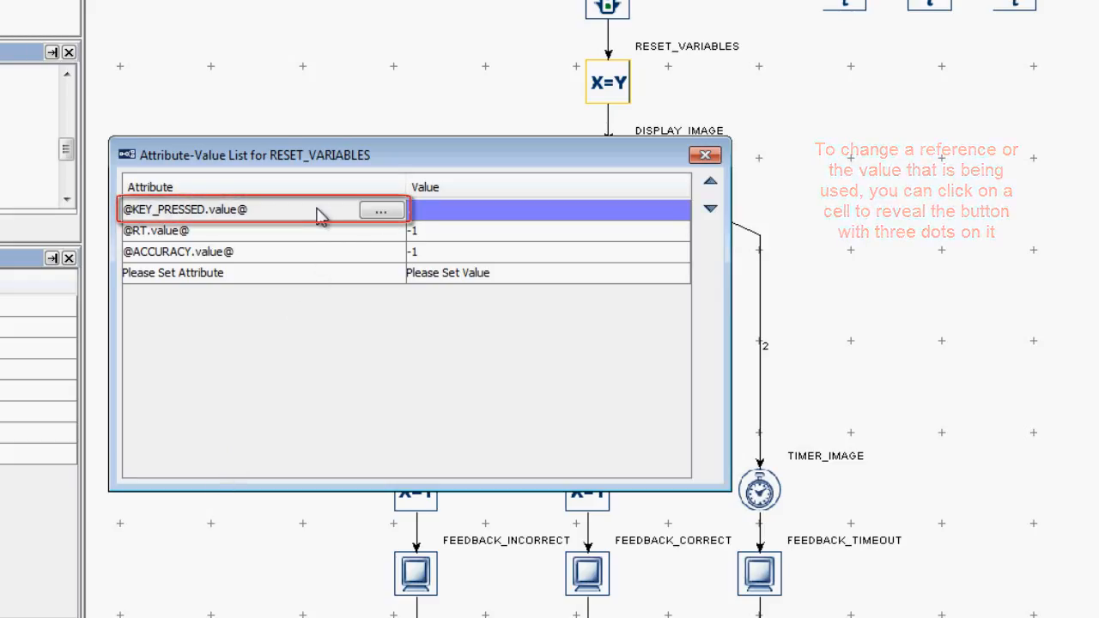
{"action": "left_click", "coordinate": [375, 218]}
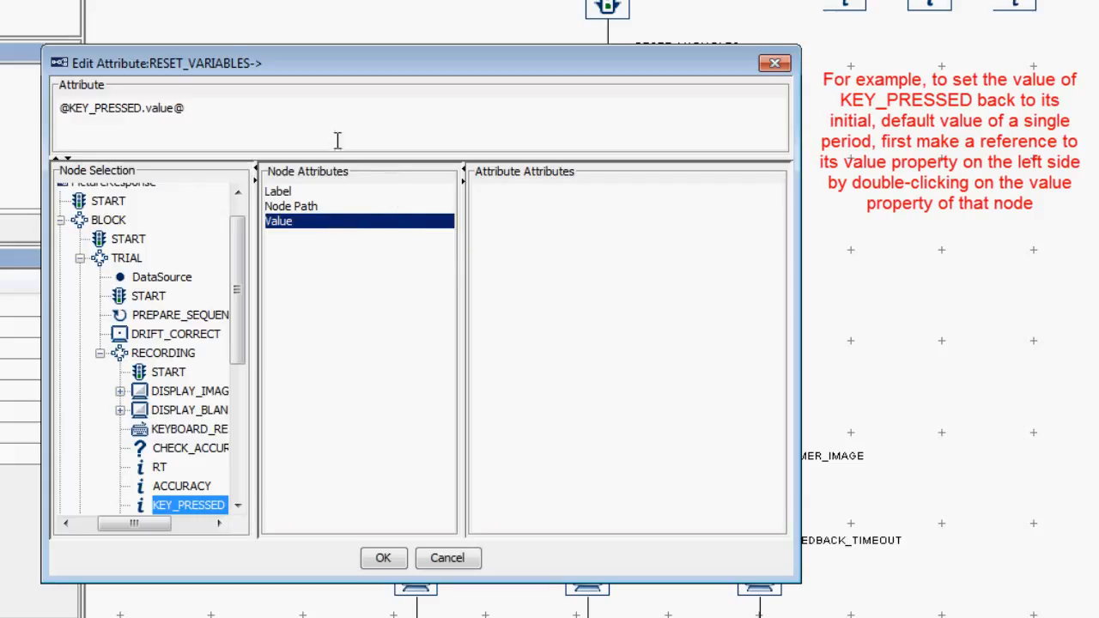
{"action": "left_click_drag", "start_coordinate": [214, 108], "coordinate": [24, 116]}
{"action": "key", "text": "BackSpace"}
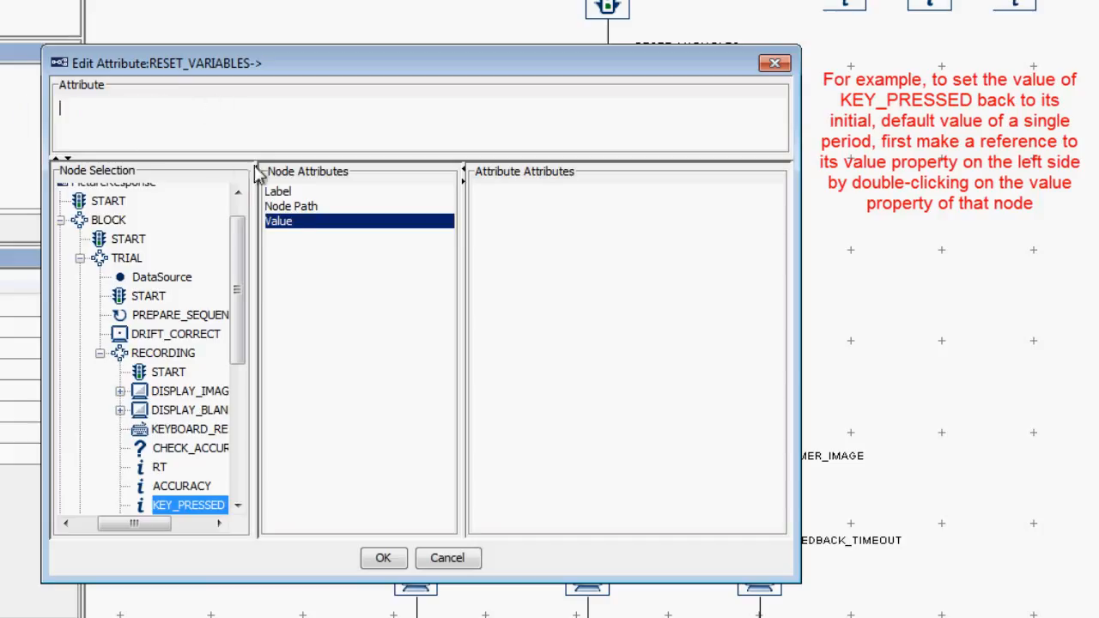
{"action": "double_click", "coordinate": [286, 221]}
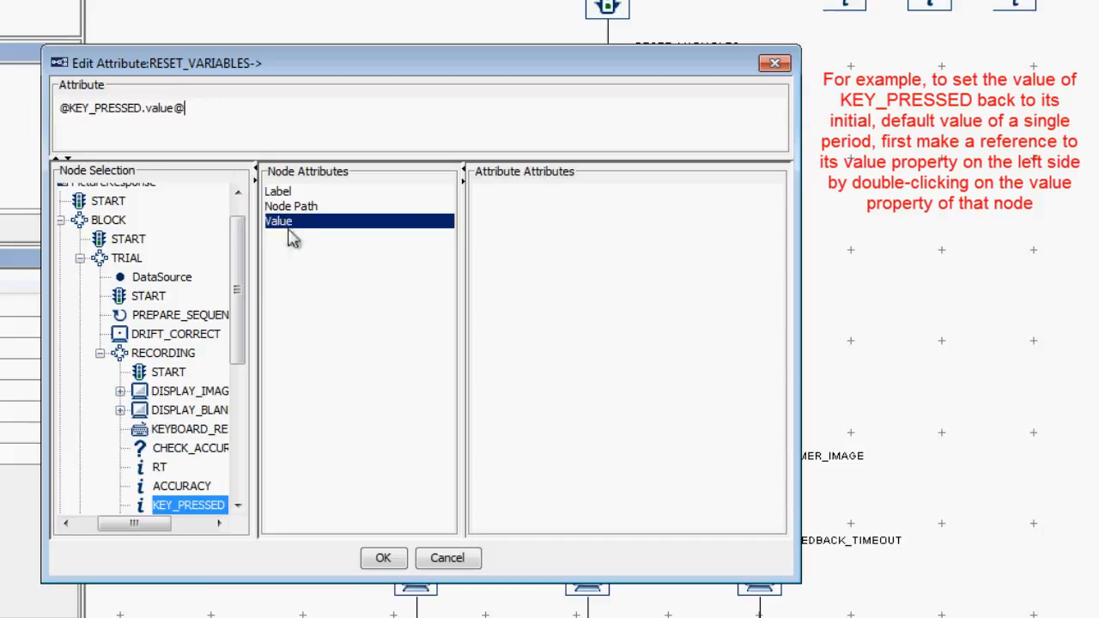
{"action": "left_click", "coordinate": [377, 564]}
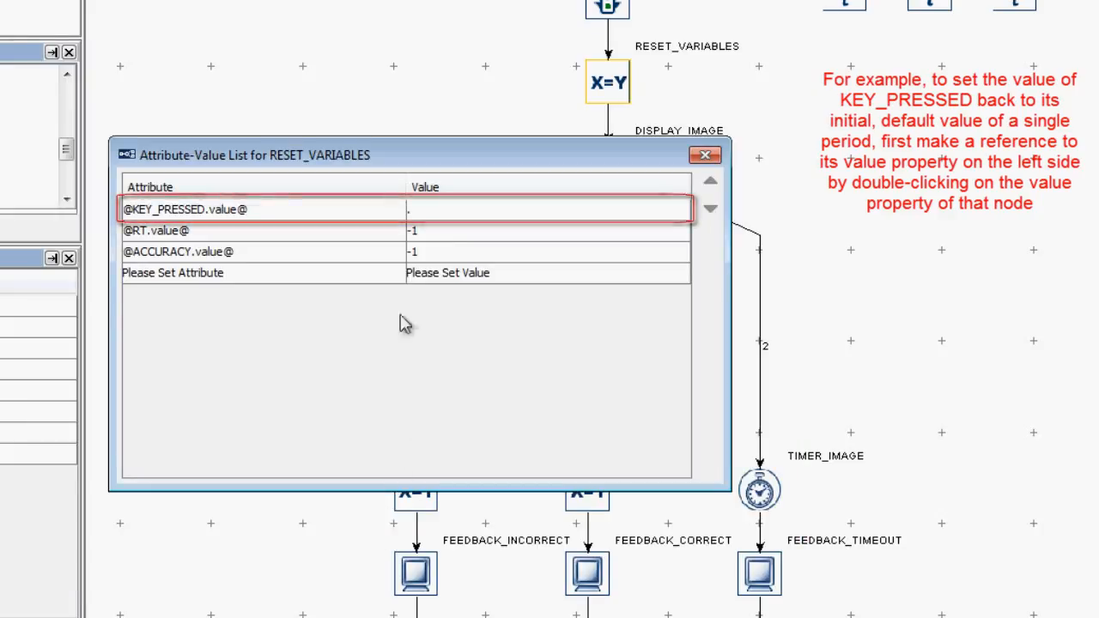
{"action": "left_click", "coordinate": [445, 220]}
{"action": "type", "text": "."}
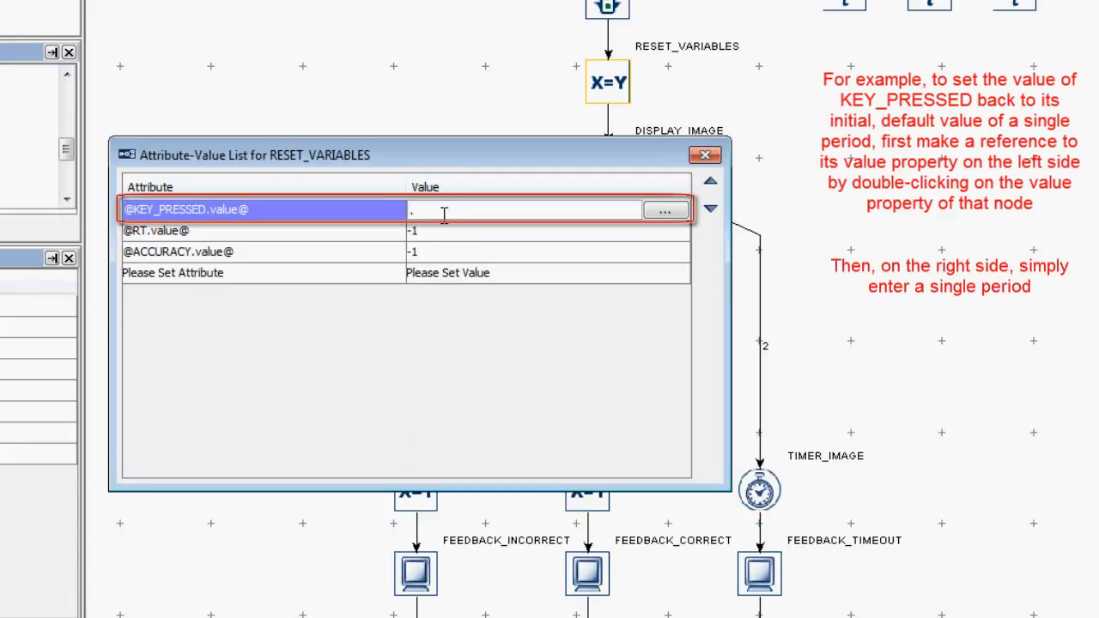
{"action": "key", "text": "Return"}
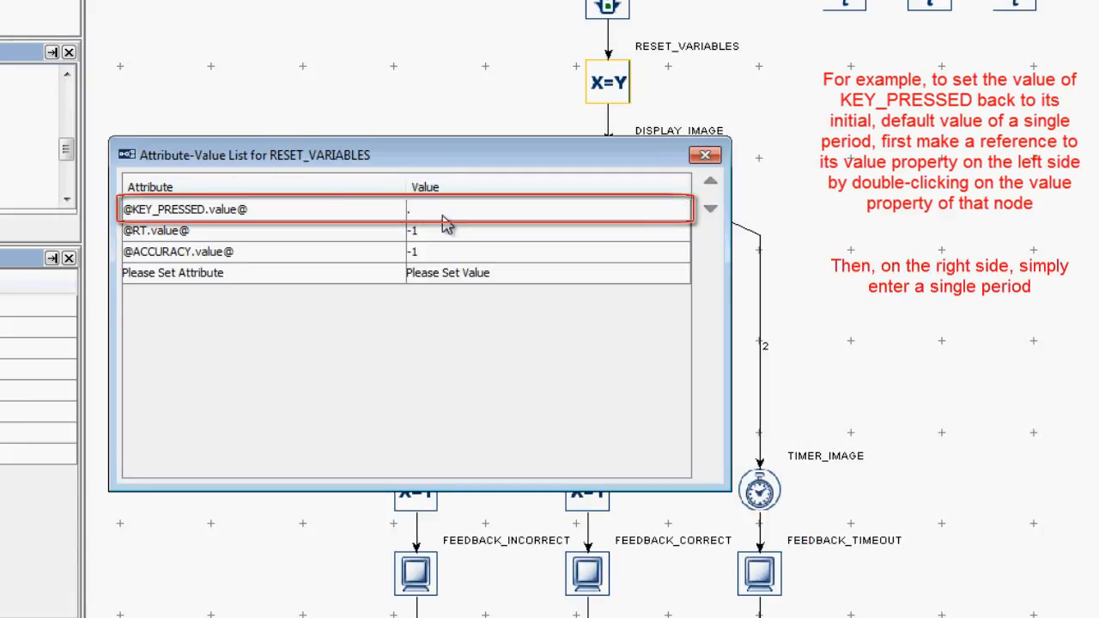
{"action": "left_click", "coordinate": [706, 156]}
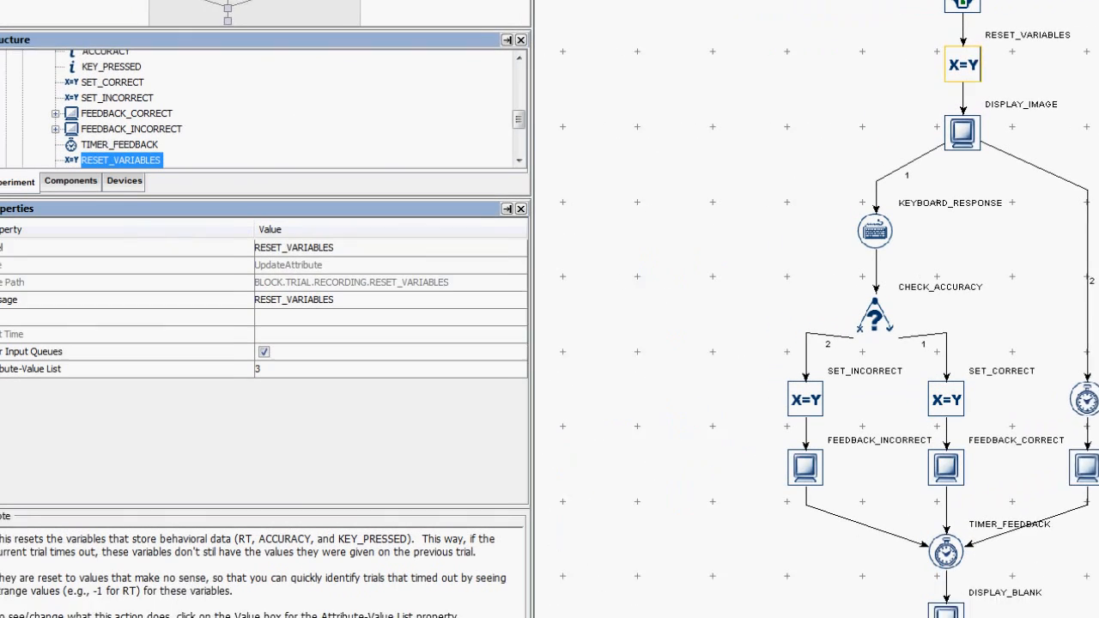
Review the CHECK_ACCURACY conditional's properties and the correctResponse column in the TRIAL data source, then return to the RECORDING sequence.
{"action": "left_click", "coordinate": [891, 316]}
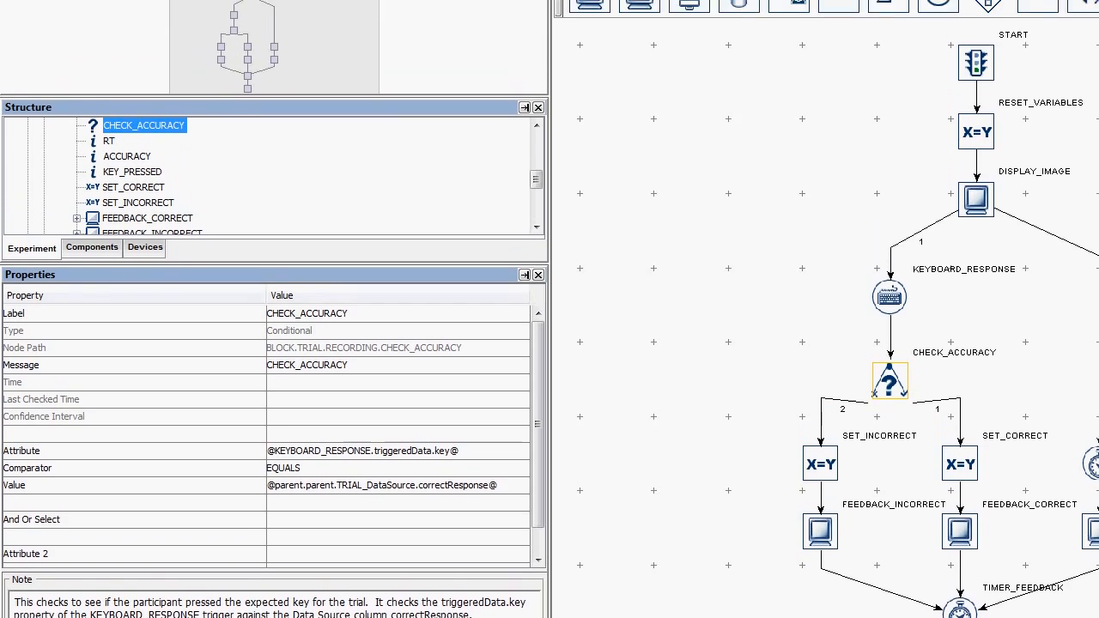
{"action": "left_click", "coordinate": [664, 36]}
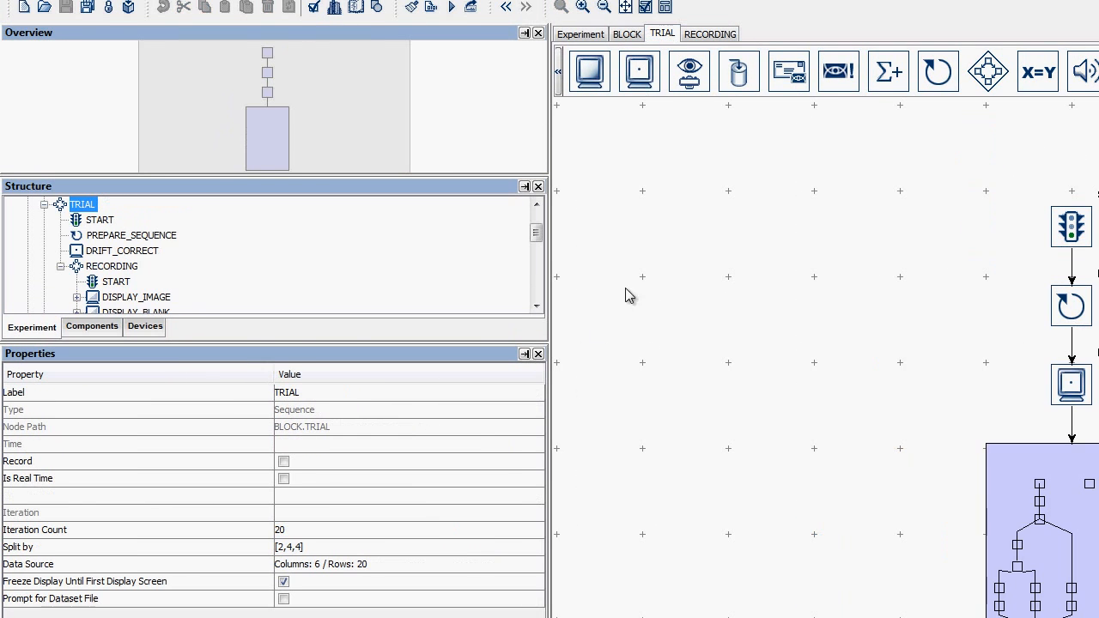
{"action": "left_click", "coordinate": [486, 564]}
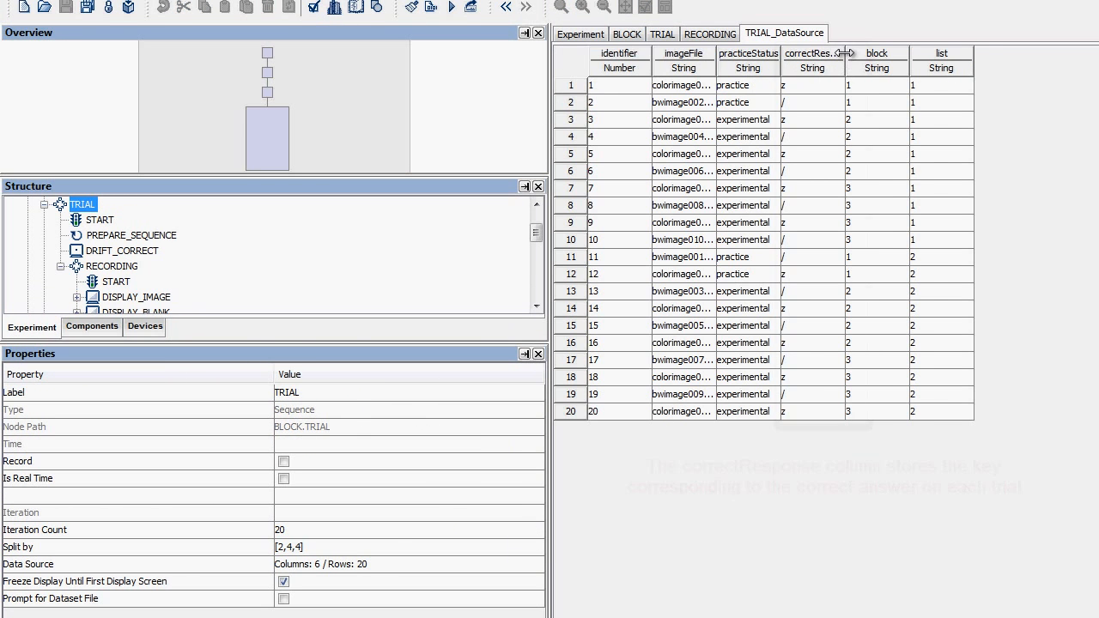
{"action": "left_click_drag", "start_coordinate": [846, 54], "coordinate": [869, 53]}
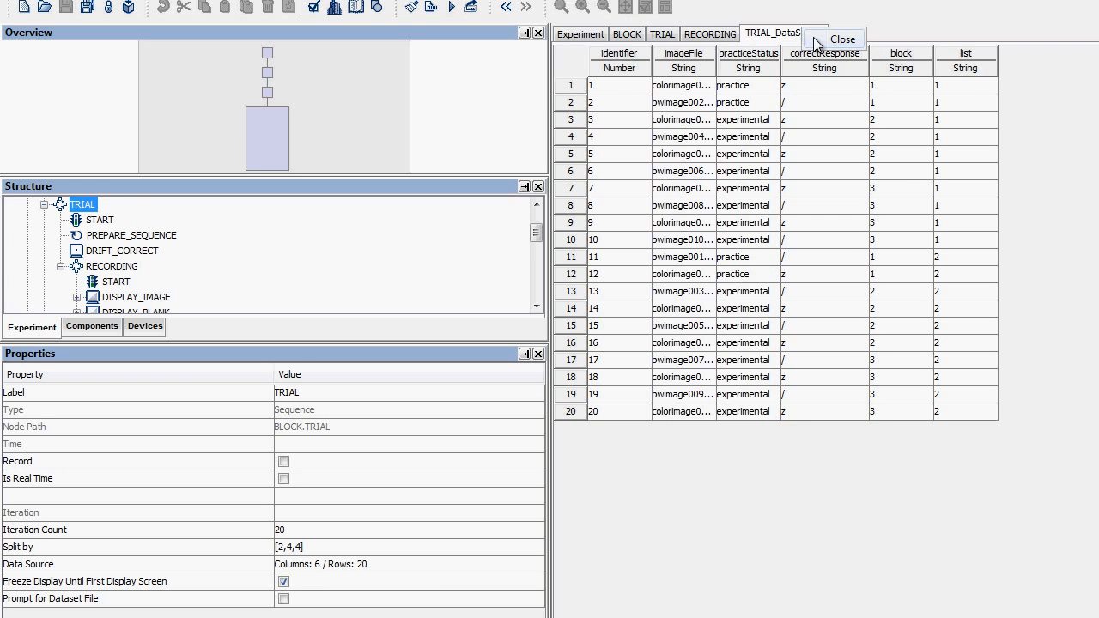
{"action": "left_click", "coordinate": [812, 36]}
{"action": "left_click", "coordinate": [719, 36]}
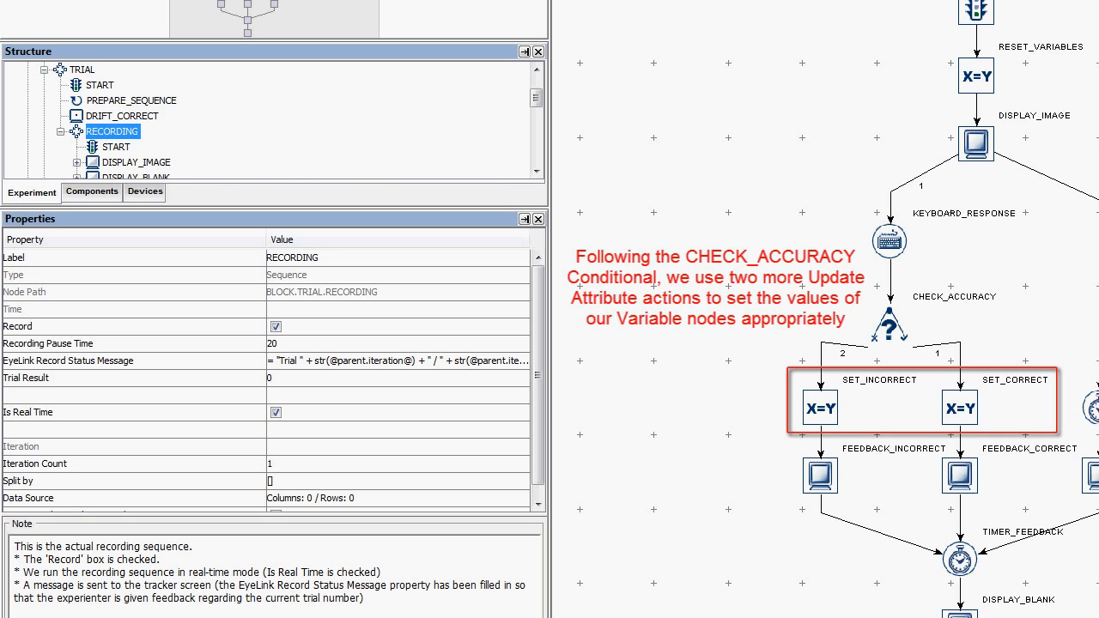
Open the attribute-value list of SET_CORRECT, enlarge it, and examine the reference assigned to KEY_PRESSED.
{"action": "left_click", "coordinate": [967, 412]}
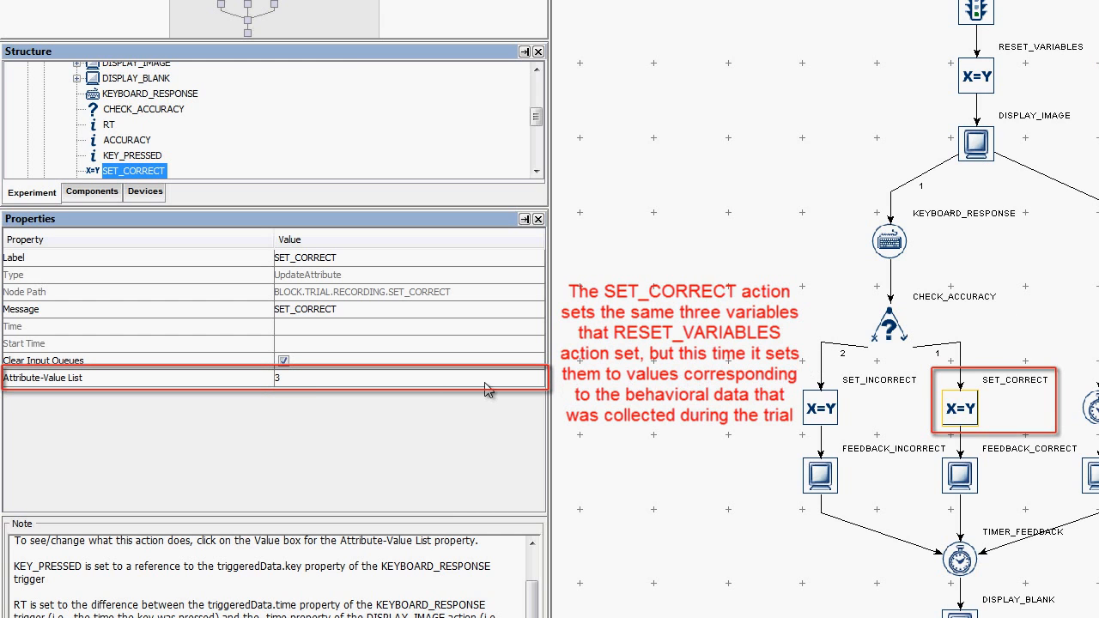
{"action": "left_click", "coordinate": [435, 381]}
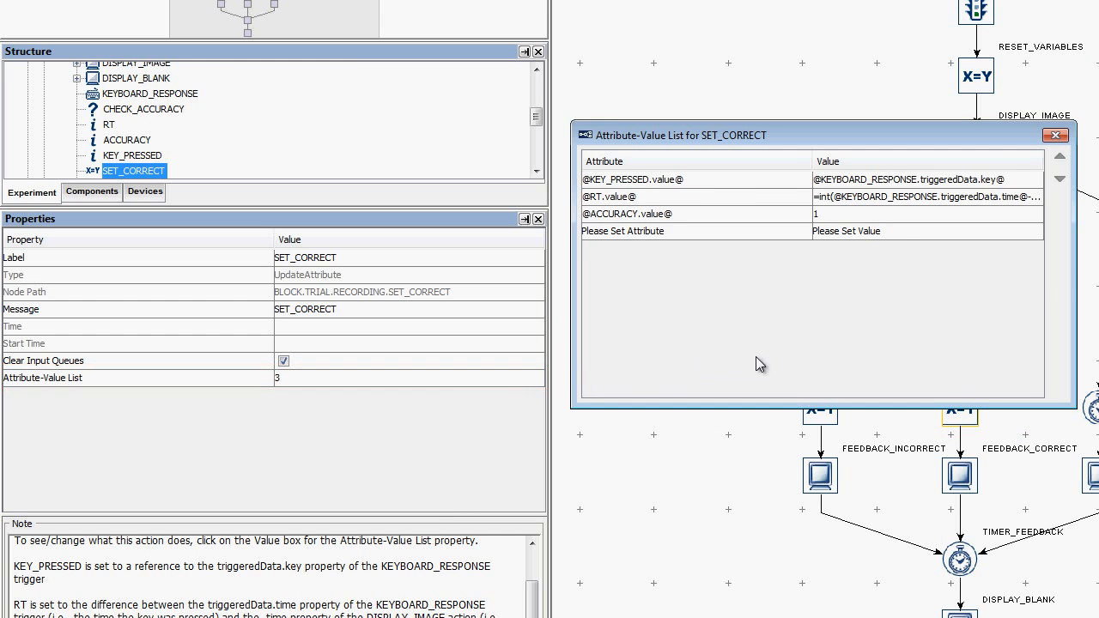
{"action": "left_click_drag", "start_coordinate": [1075, 338], "coordinate": [1086, 418]}
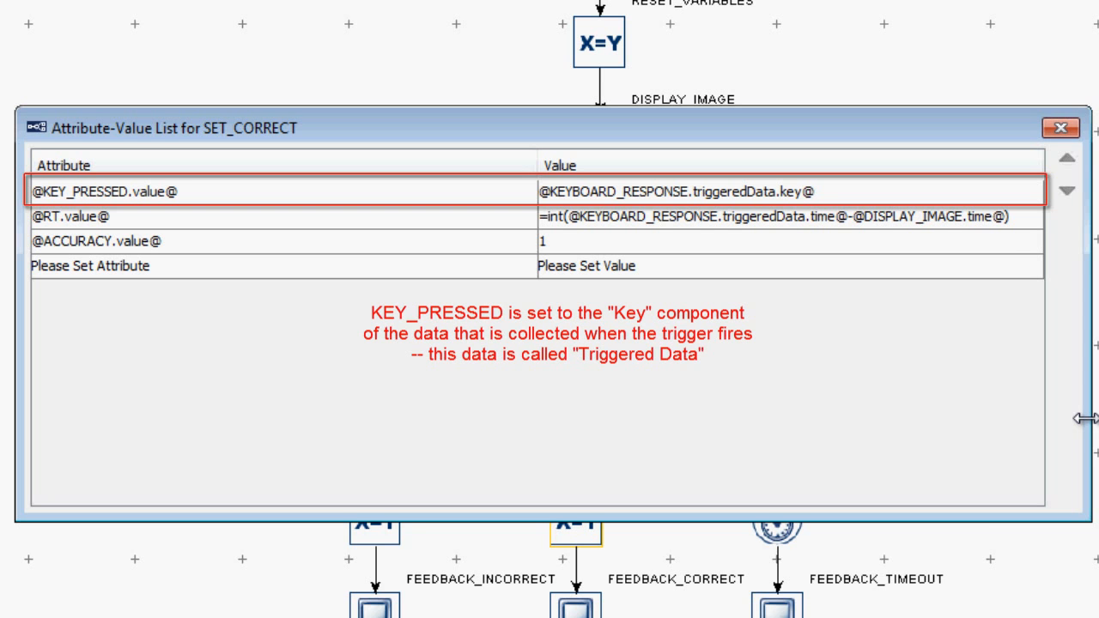
{"action": "left_click", "coordinate": [1025, 201]}
{"action": "left_click", "coordinate": [1021, 196]}
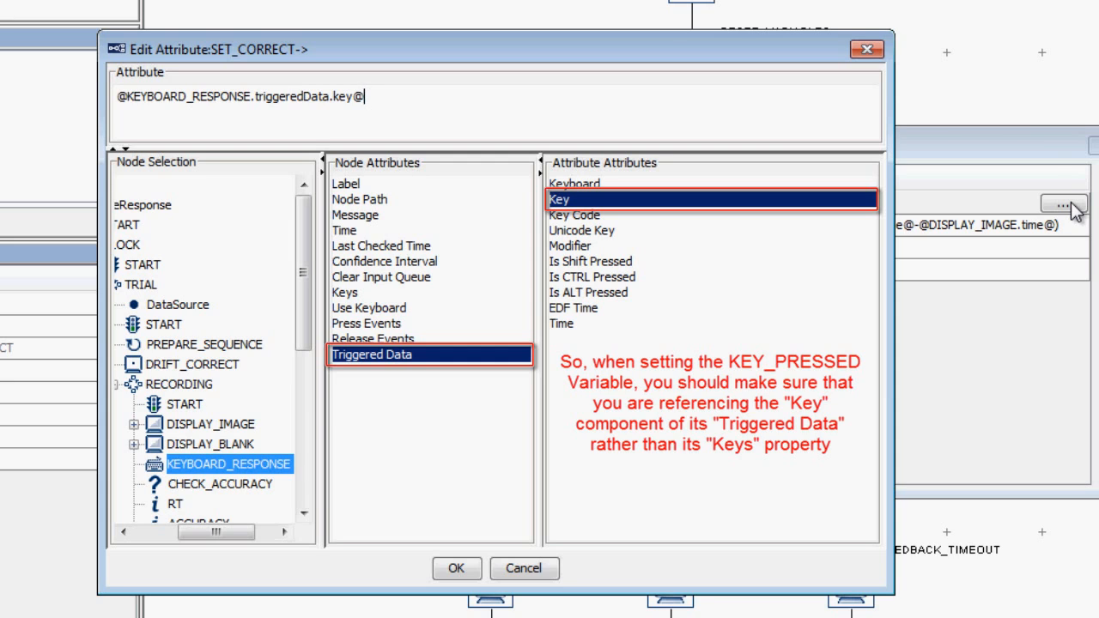
{"action": "left_click", "coordinate": [868, 50]}
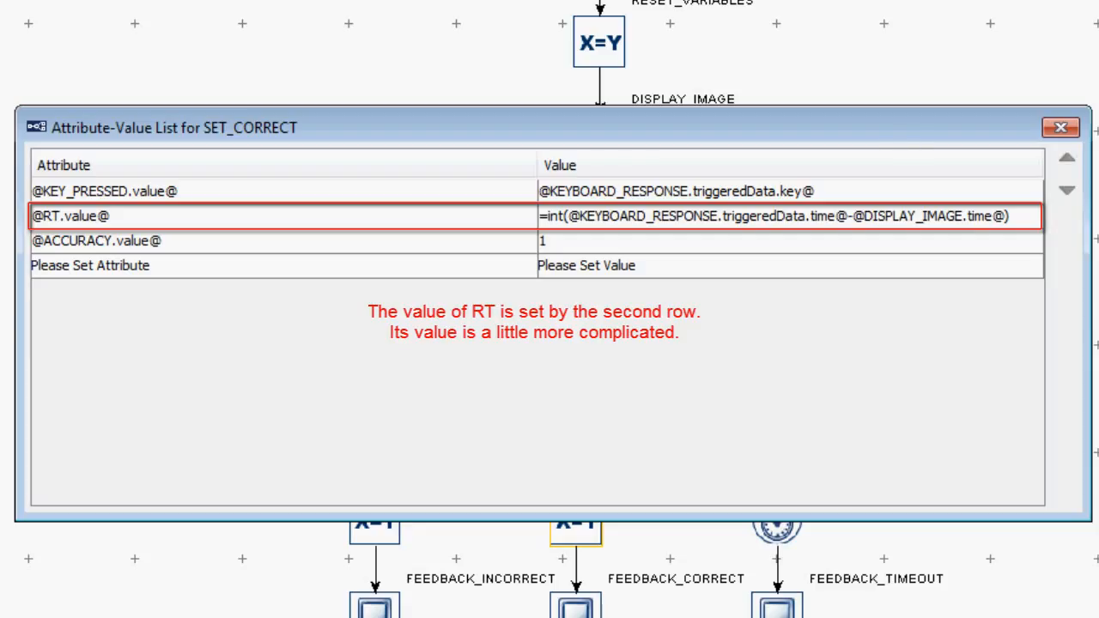
Replace the value expression assigned to RT in SET_CORRECT with =int().
{"action": "left_click", "coordinate": [1016, 226]}
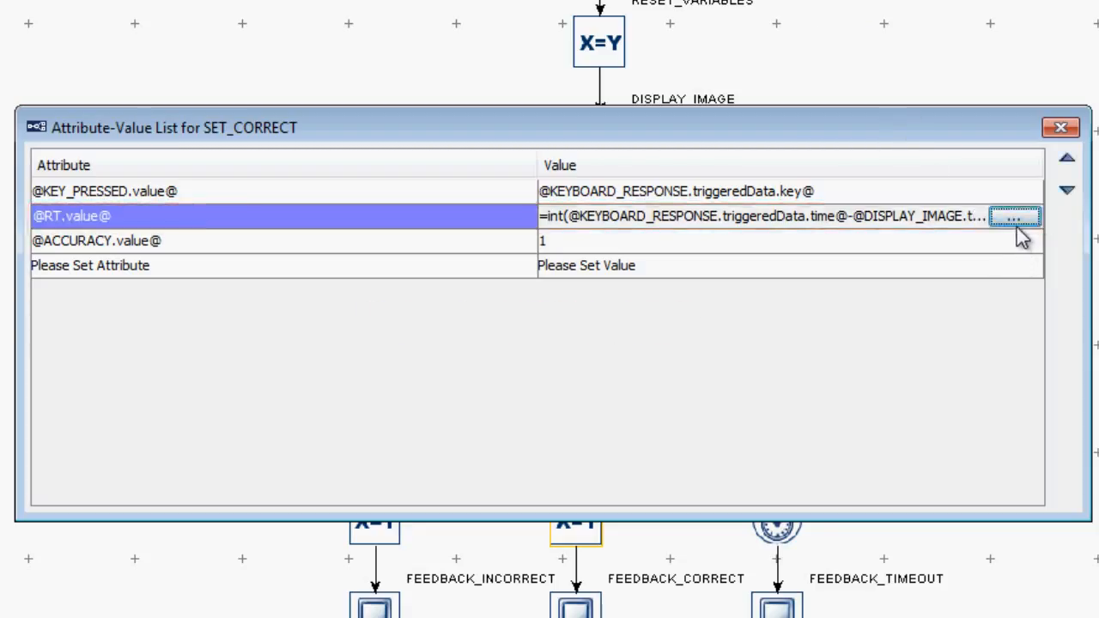
{"action": "left_click", "coordinate": [1014, 220]}
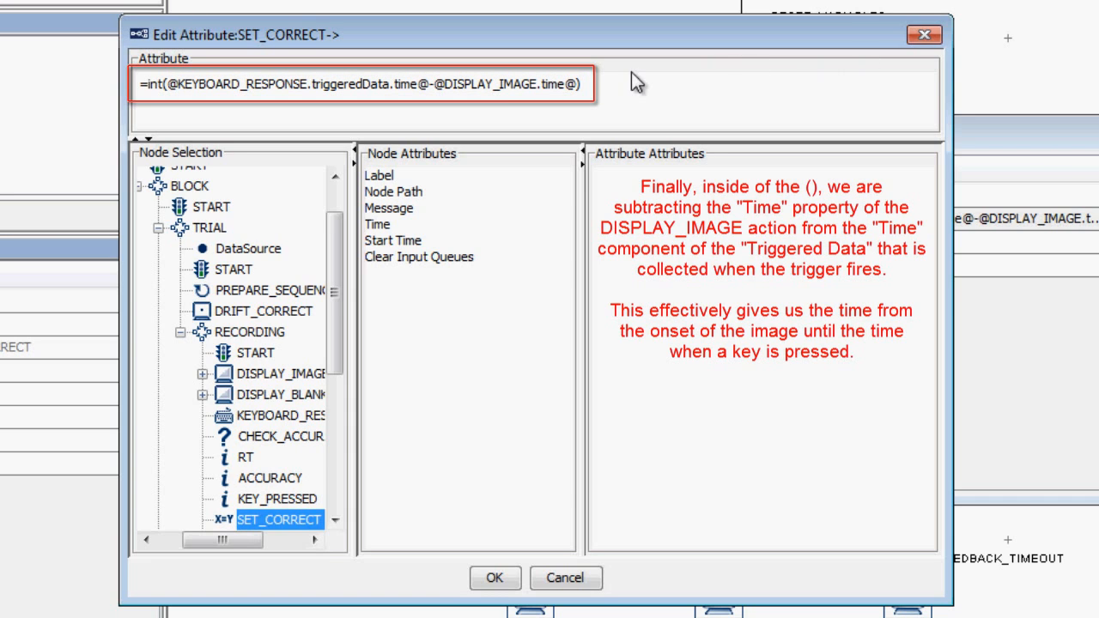
{"action": "left_click_drag", "start_coordinate": [621, 83], "coordinate": [103, 81]}
{"action": "key", "text": "BackSpace"}
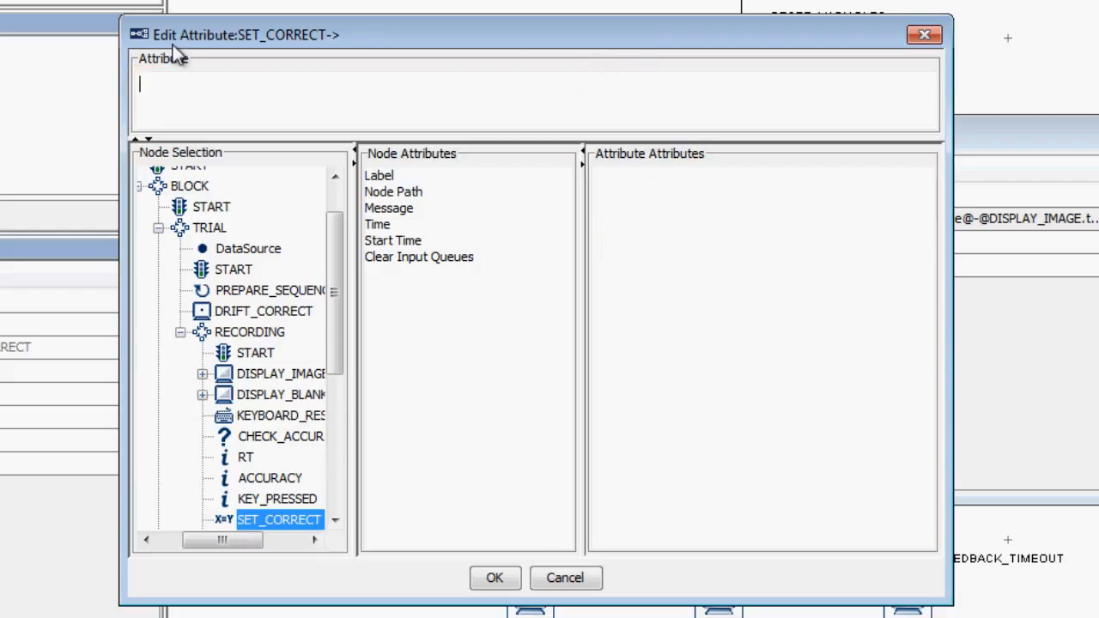
{"action": "type", "text": "=int()"}
{"action": "left_click", "coordinate": [279, 415]}
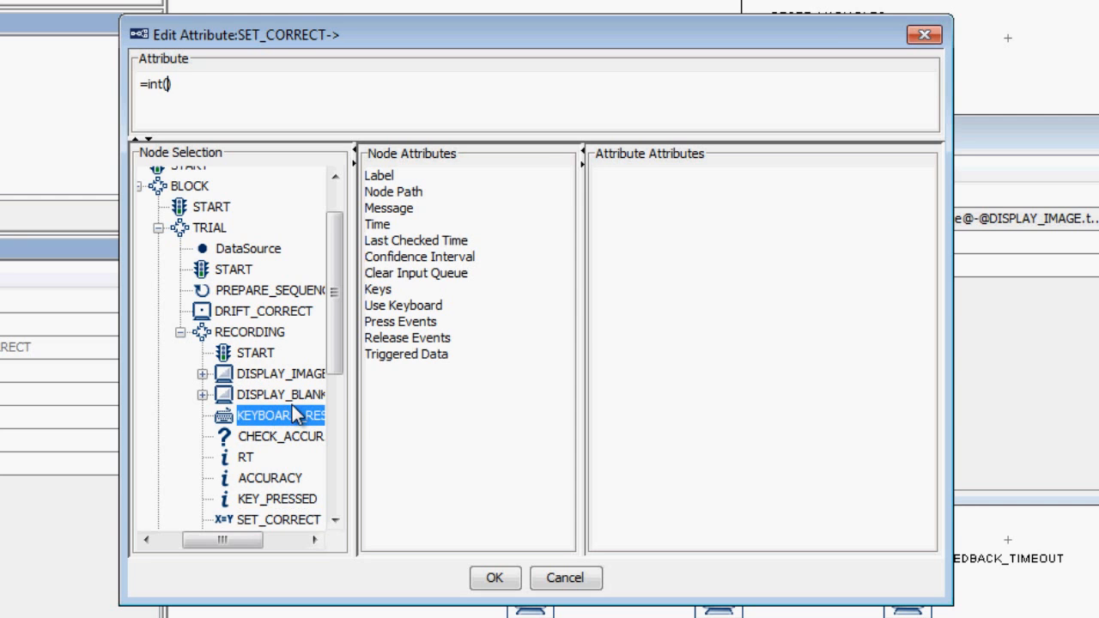
{"action": "left_click", "coordinate": [392, 354]}
{"action": "double_click", "coordinate": [605, 325]}
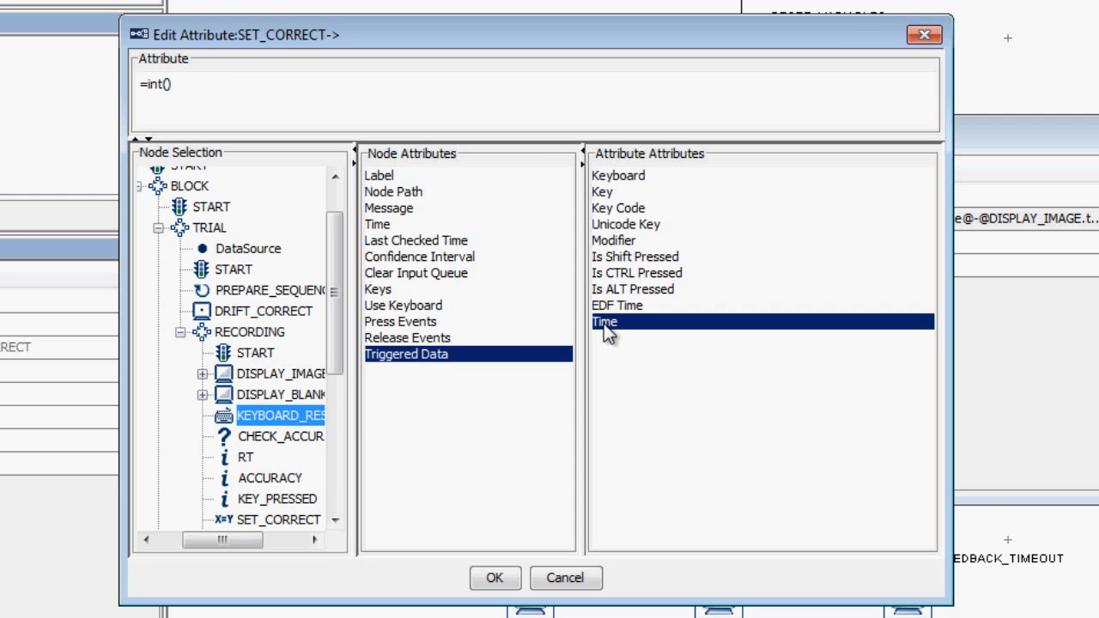
{"action": "type", "text": "-"}
{"action": "left_click", "coordinate": [286, 375]}
{"action": "double_click", "coordinate": [378, 225]}
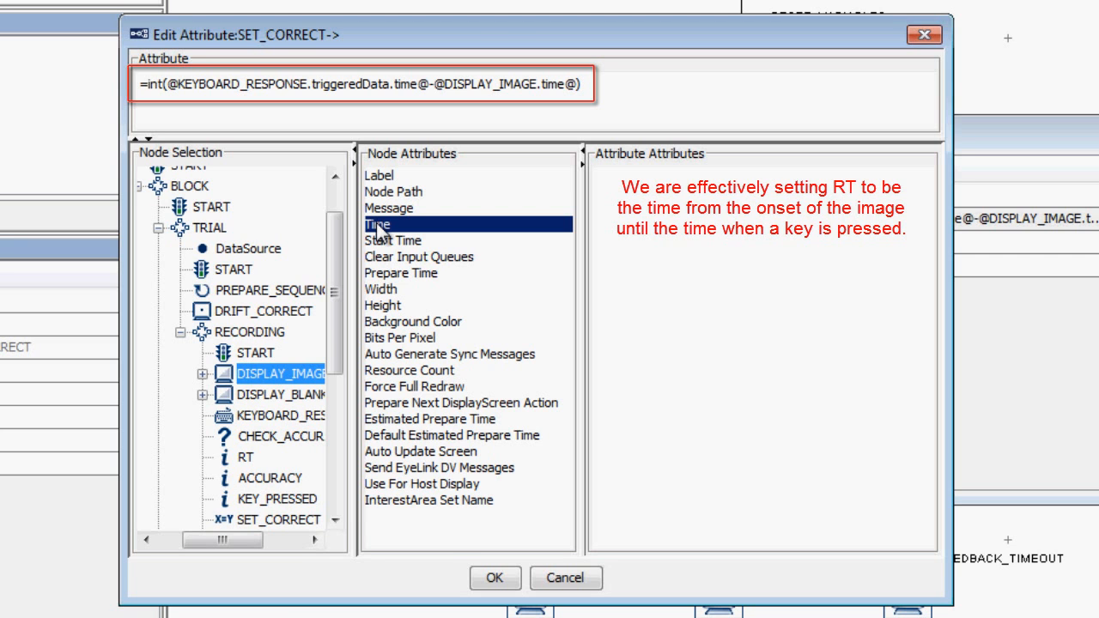
{"action": "left_click", "coordinate": [494, 577]}
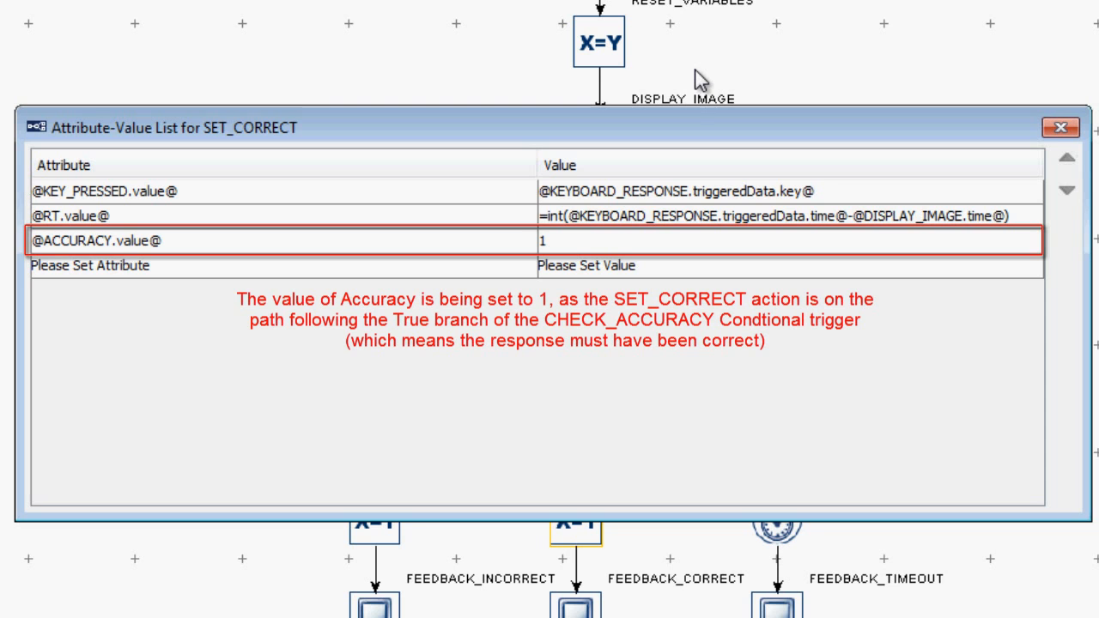
{"action": "left_click", "coordinate": [1060, 127]}
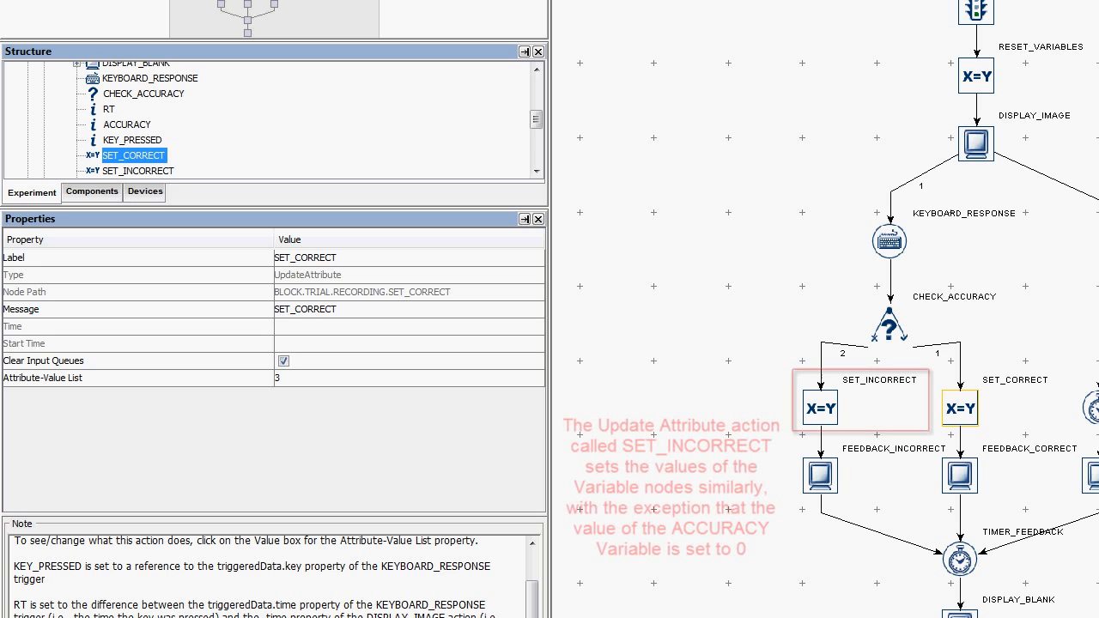
Examine the value assigned to ACCURACY in the attribute-value list of SET_INCORRECT, then close the list.
{"action": "left_click", "coordinate": [823, 411]}
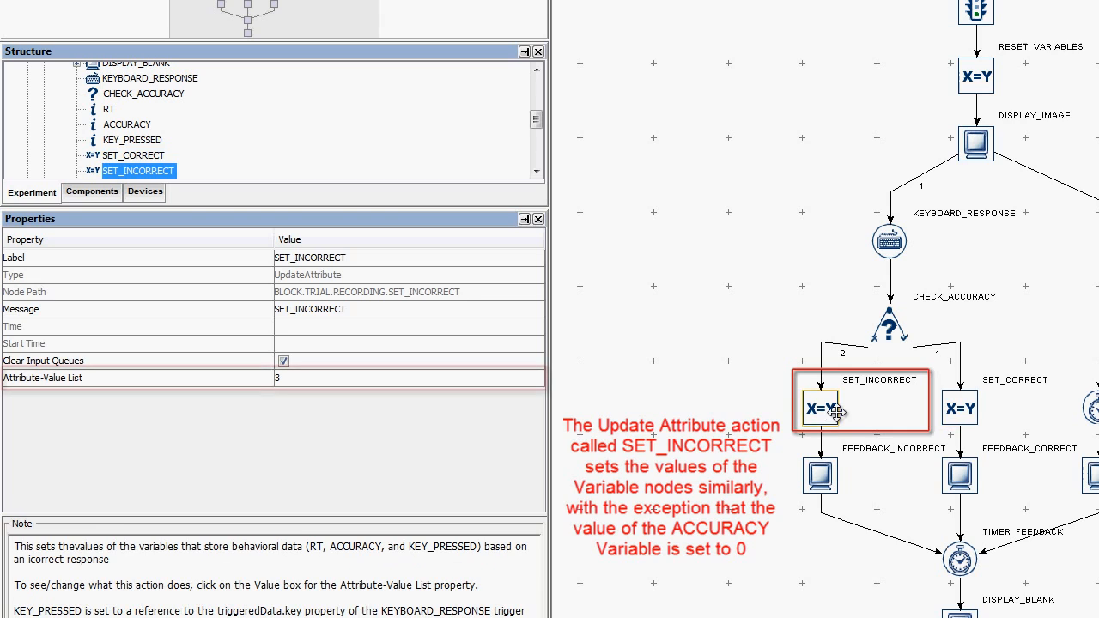
{"action": "left_click", "coordinate": [455, 387]}
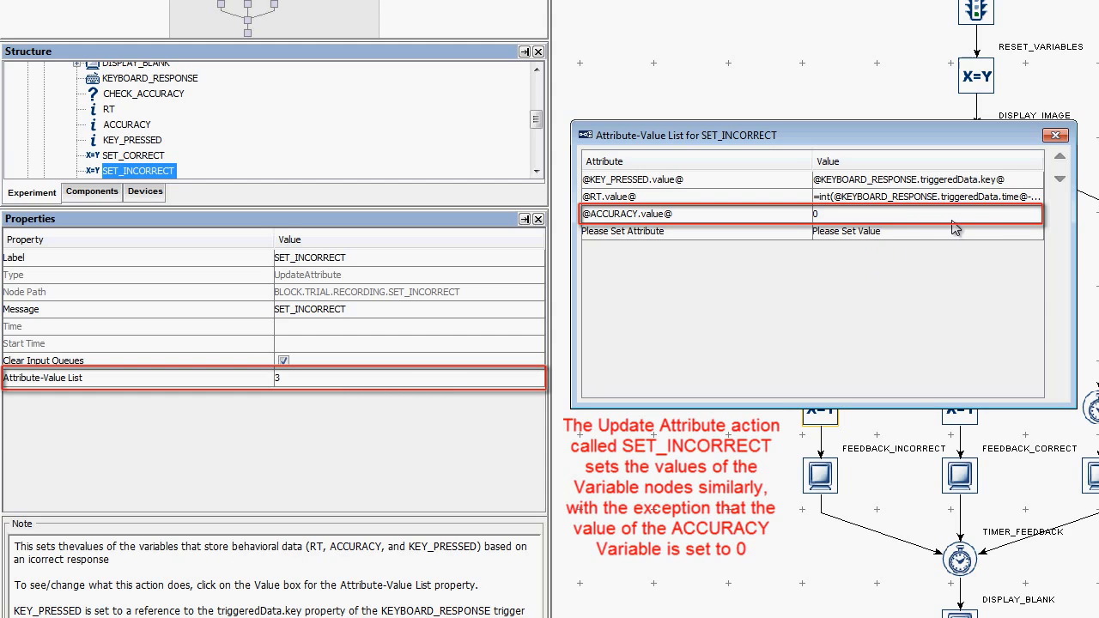
{"action": "left_click", "coordinate": [1055, 136]}
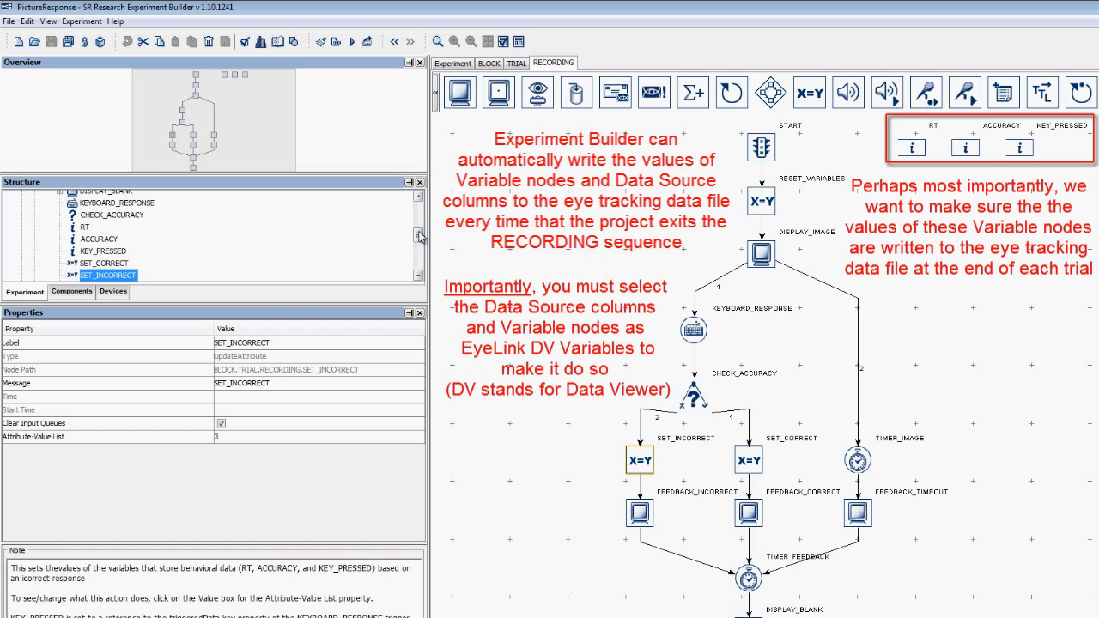
Open the EyeLink DV Variables selection of the PictureResponse experiment node to review the output variables.
{"action": "left_click_drag", "start_coordinate": [421, 237], "coordinate": [421, 204]}
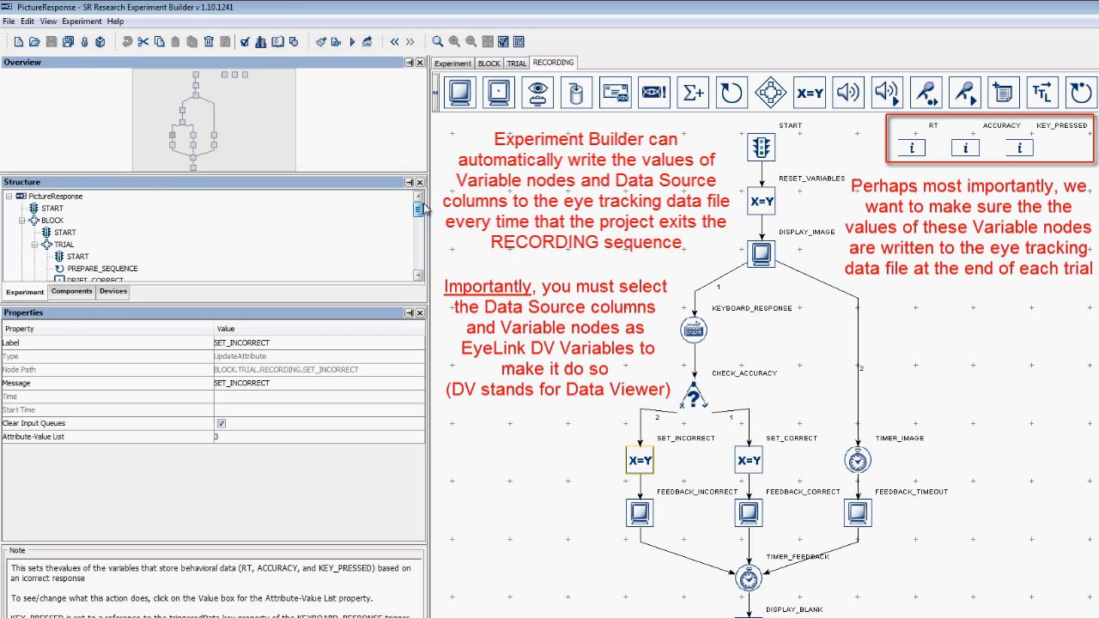
{"action": "left_click", "coordinate": [77, 198]}
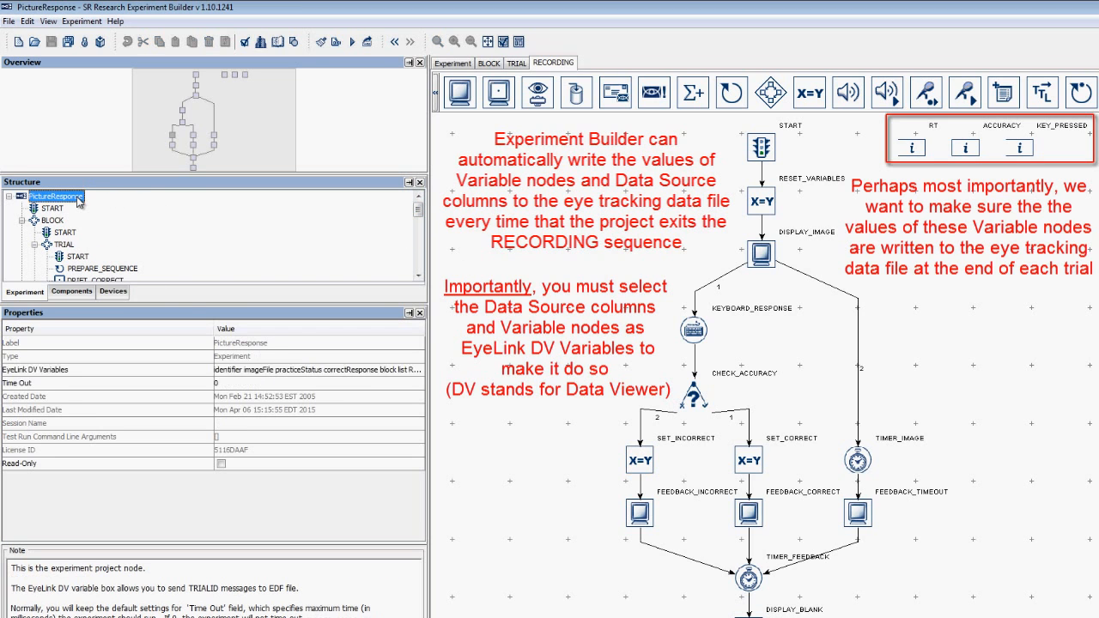
{"action": "left_click", "coordinate": [244, 372]}
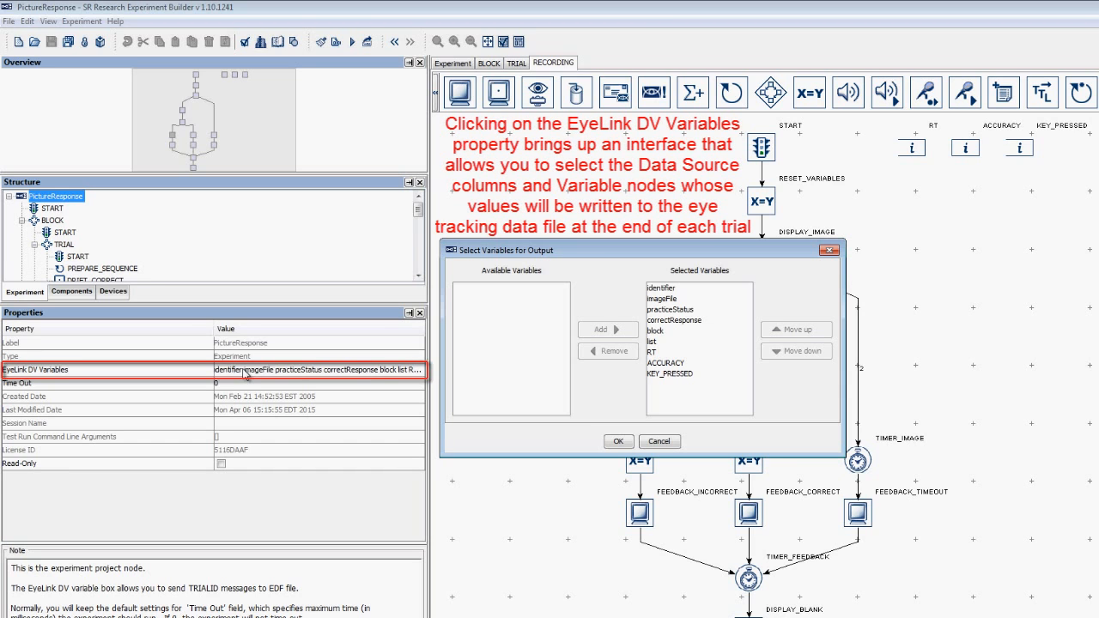